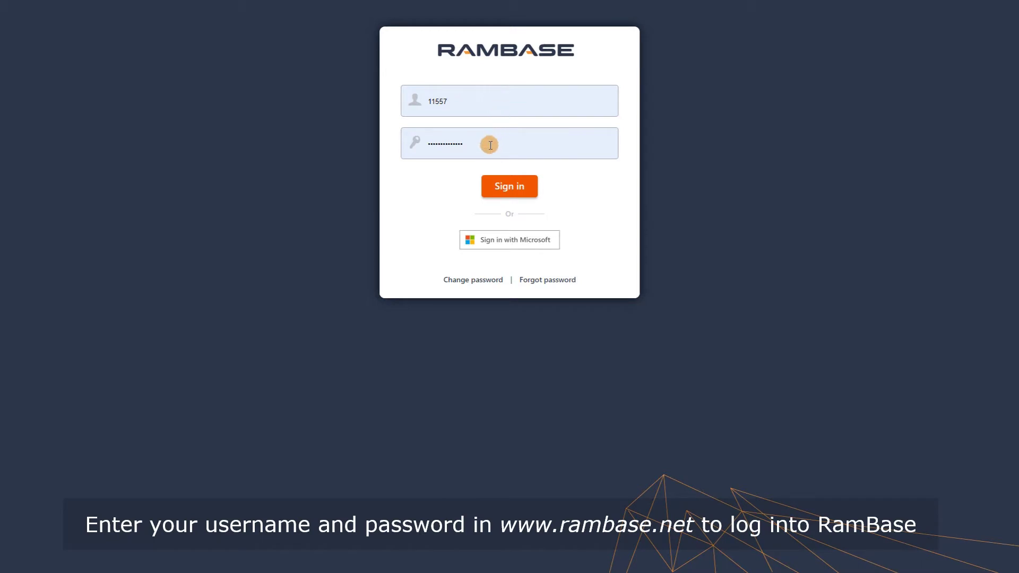
- Sign in to RamBase with the account's username and password to reach the dashboard
click(513, 189)
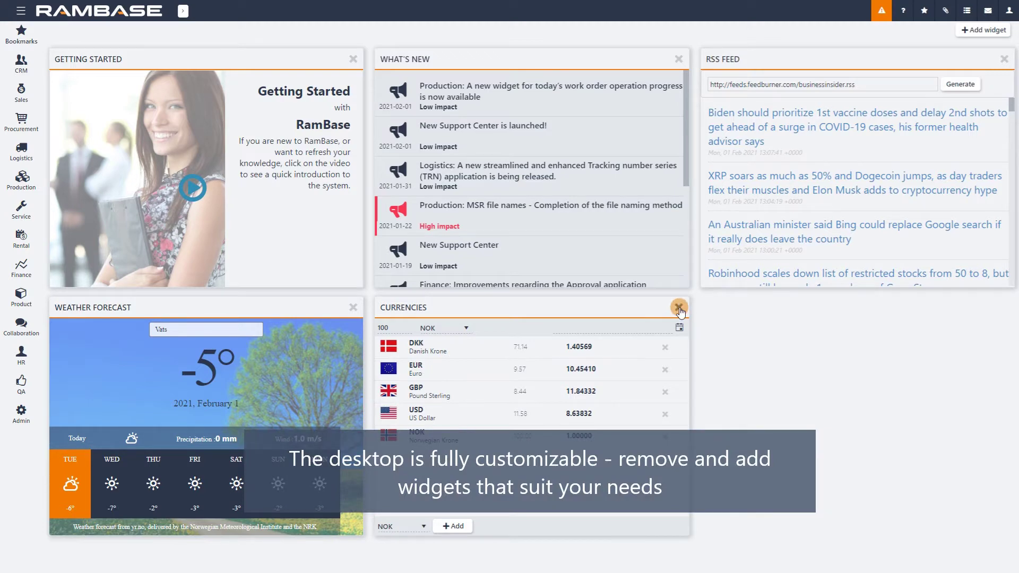
- Remove the Currencies widget and add My Sent Documents in the top middle slot
click(678, 308)
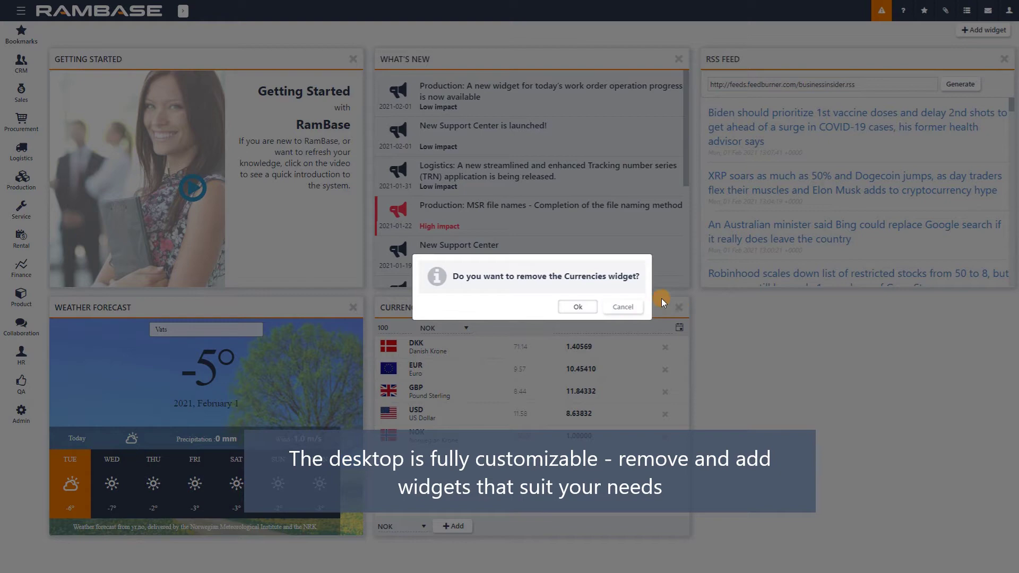
click(582, 307)
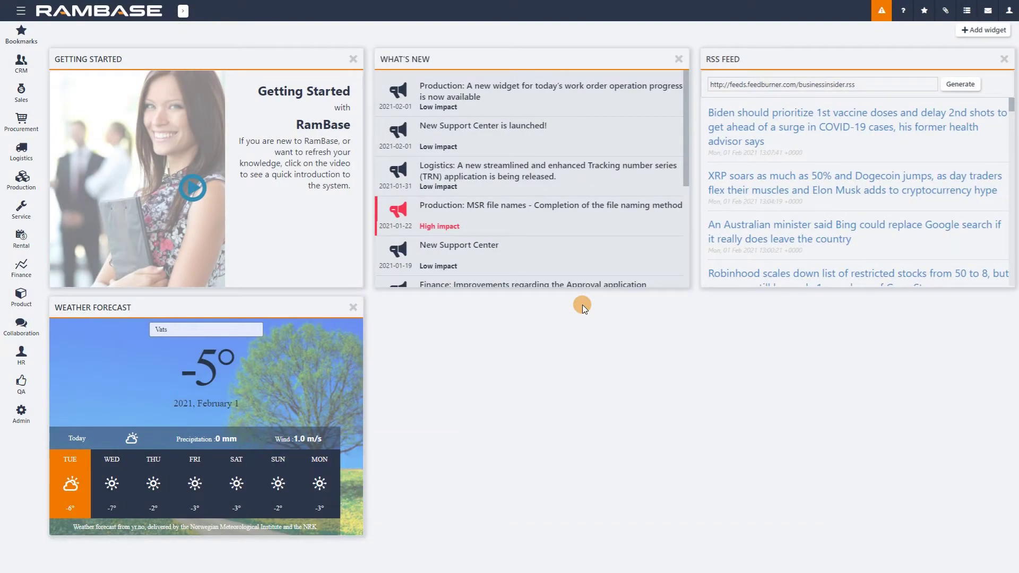
click(973, 31)
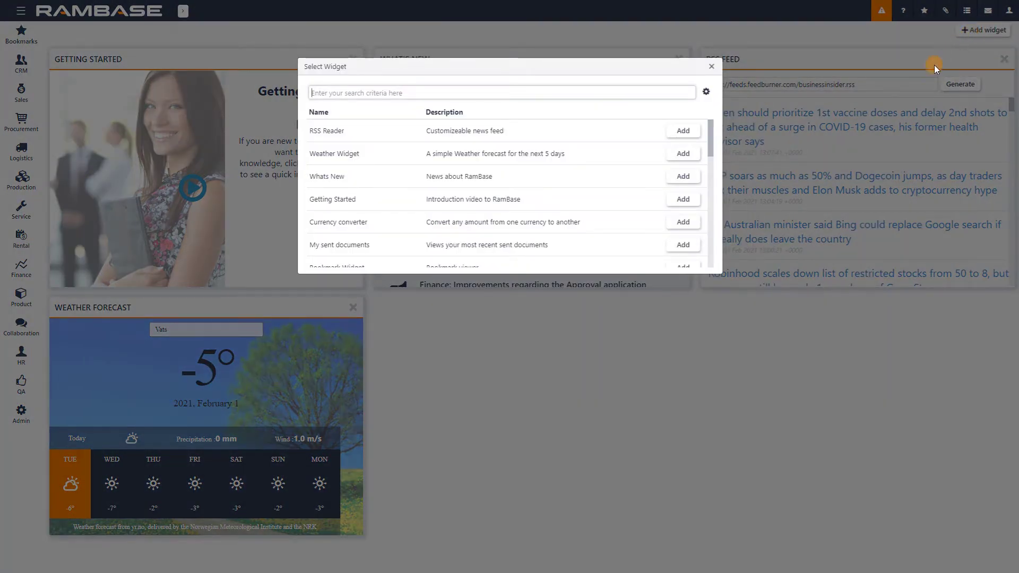
click(683, 246)
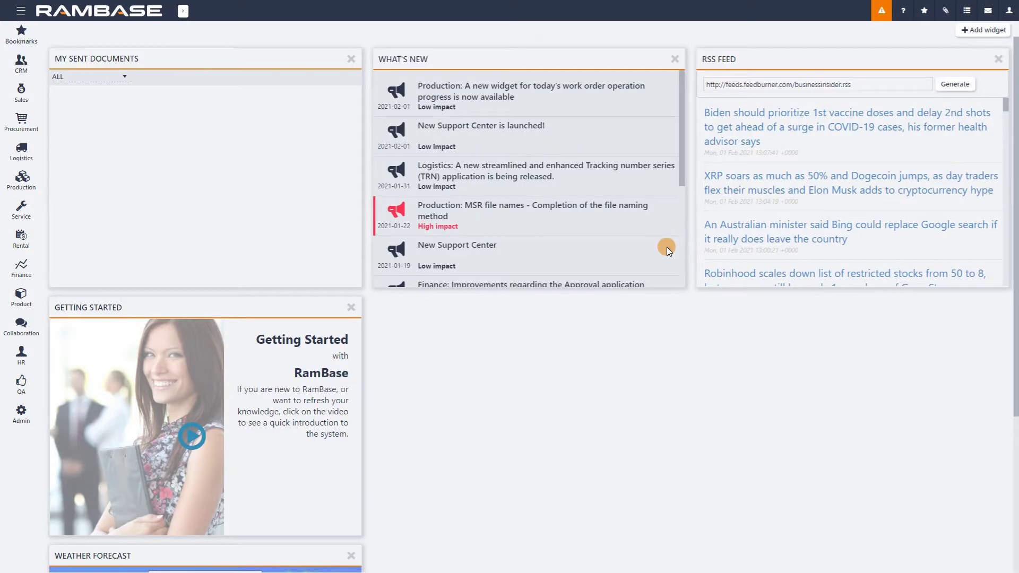
drag(244, 50, 570, 46)
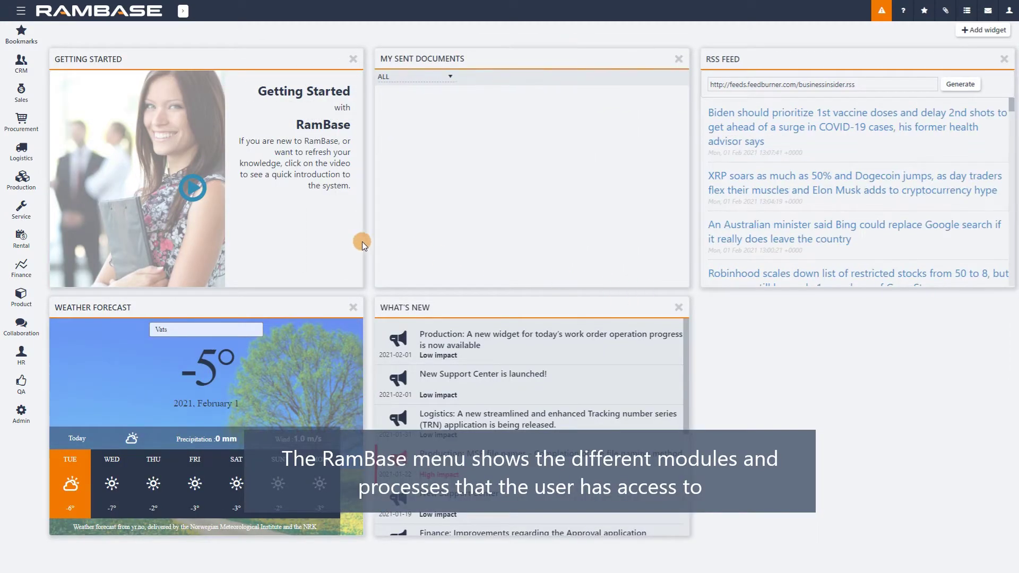
- Browse the CRM, Sales, Procurement, Rental and HR module menus and their applications
click(21, 64)
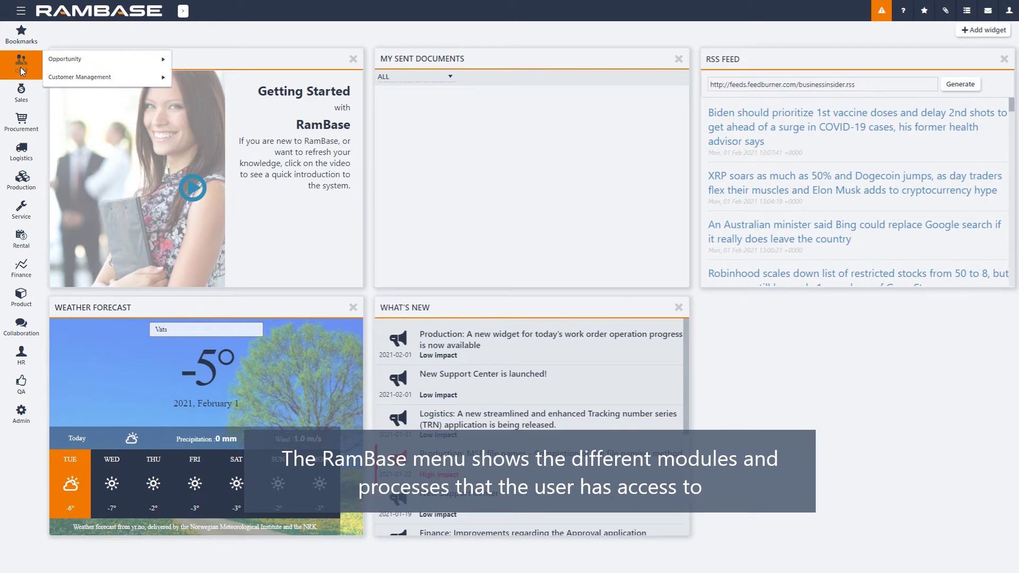
click(58, 58)
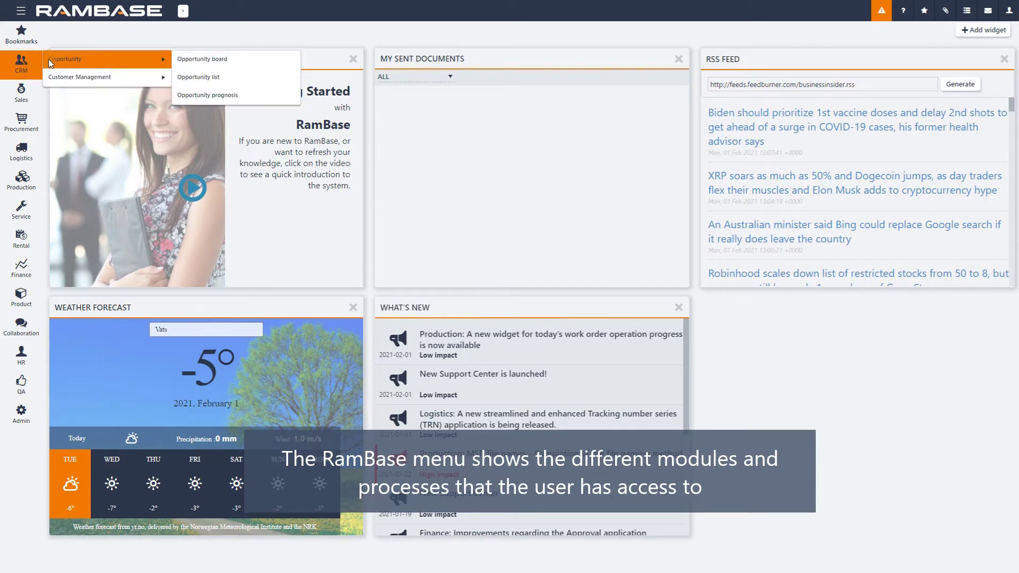
click(23, 97)
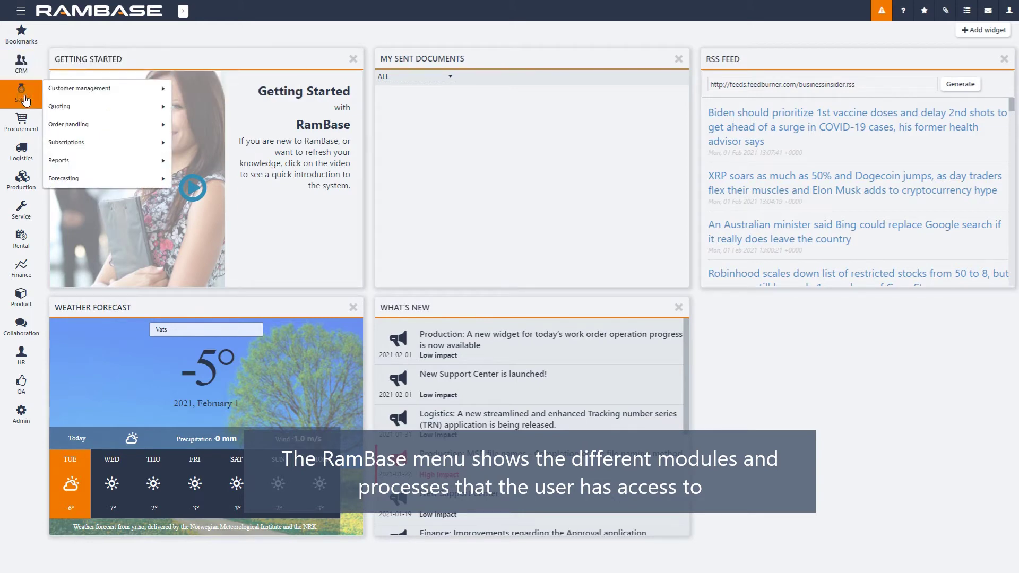
click(57, 106)
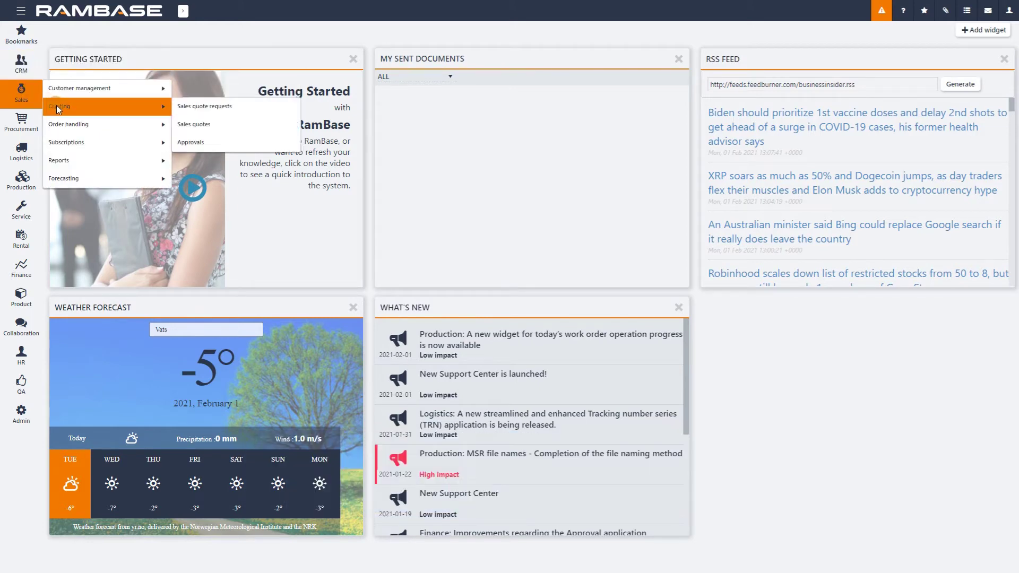
click(30, 125)
click(75, 139)
click(95, 155)
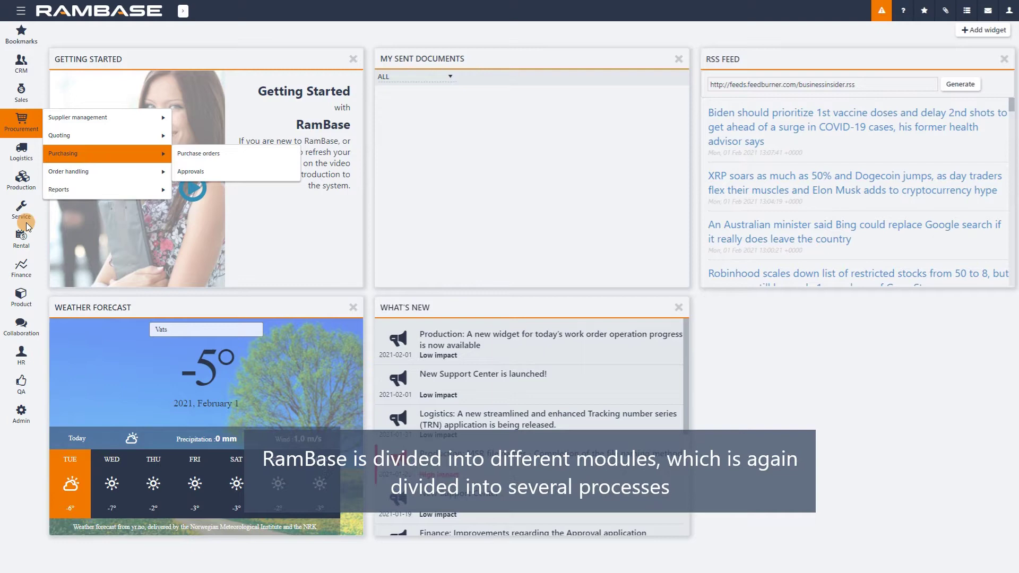
click(20, 240)
click(55, 234)
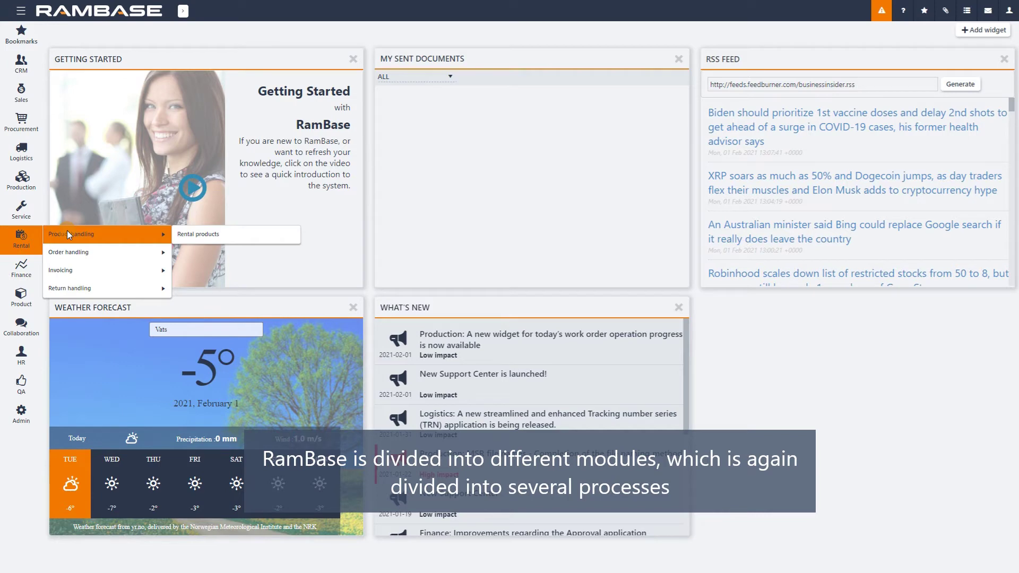
click(22, 354)
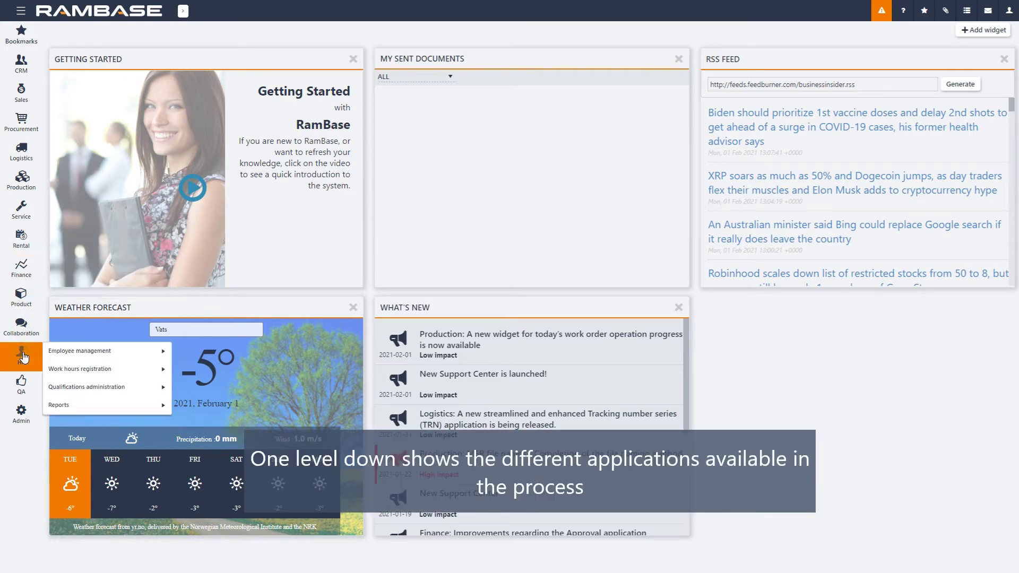
click(65, 350)
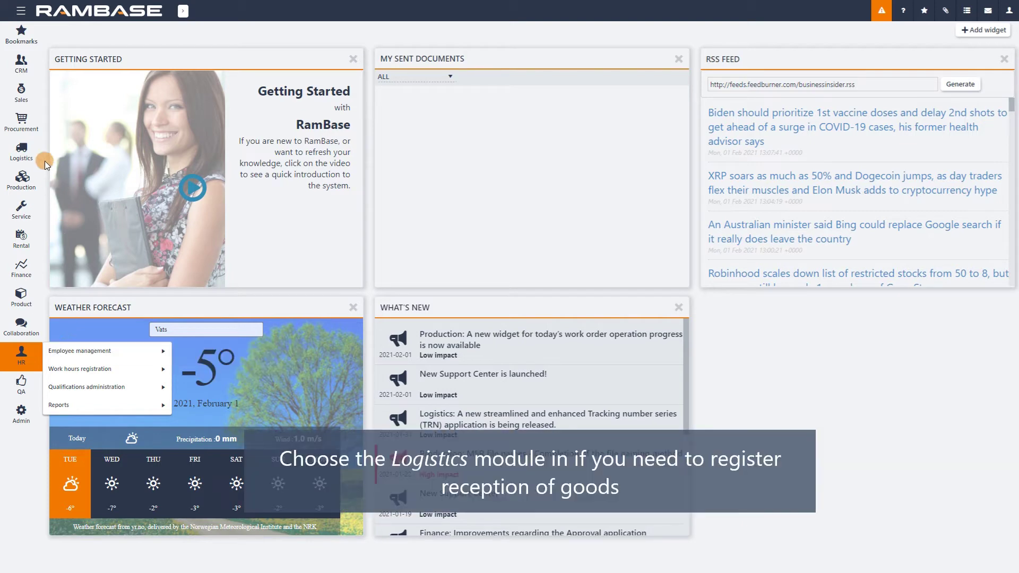
- Open Logistics > Reception > Receive goods
click(30, 151)
click(105, 151)
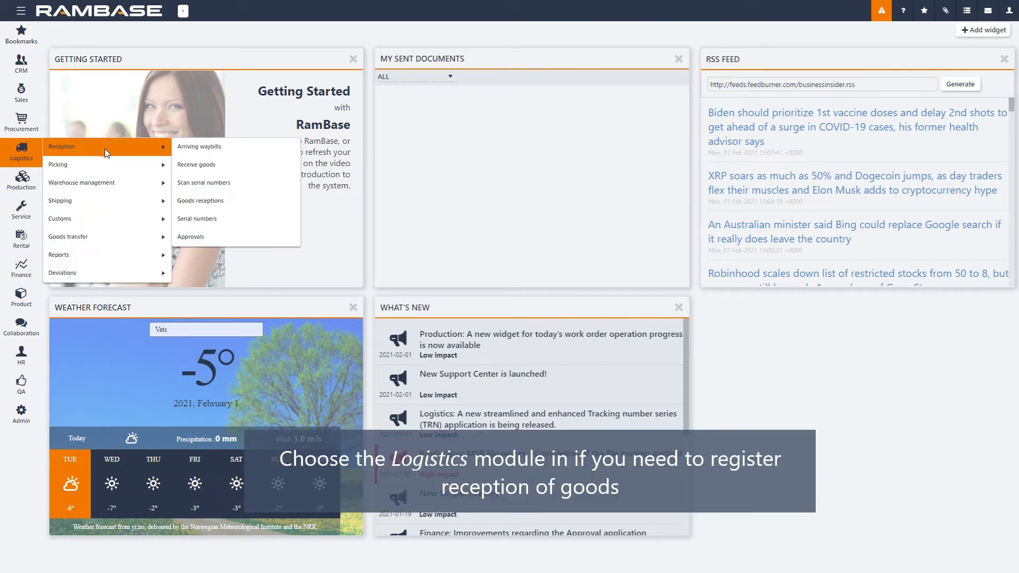
click(202, 167)
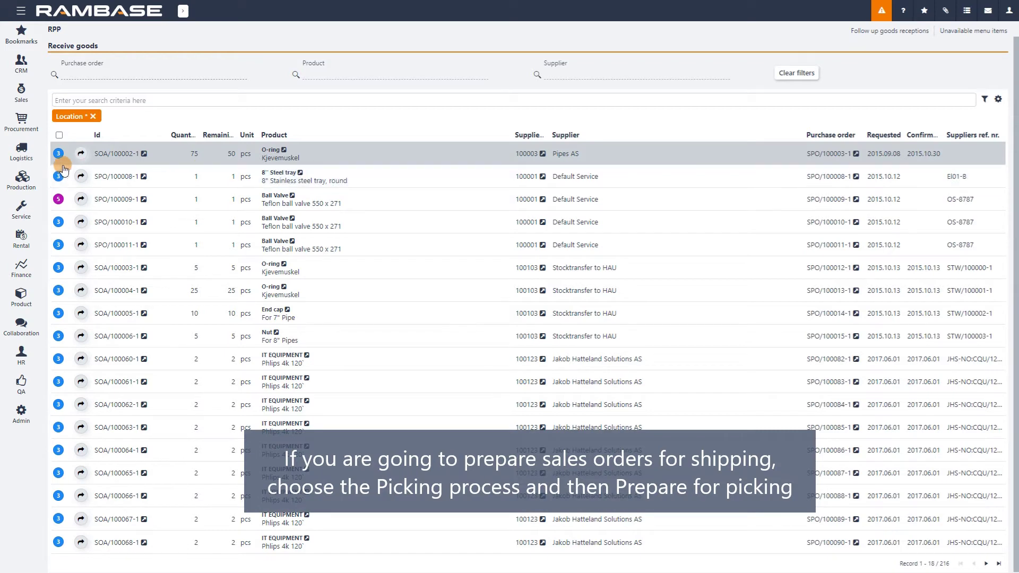
click(20, 154)
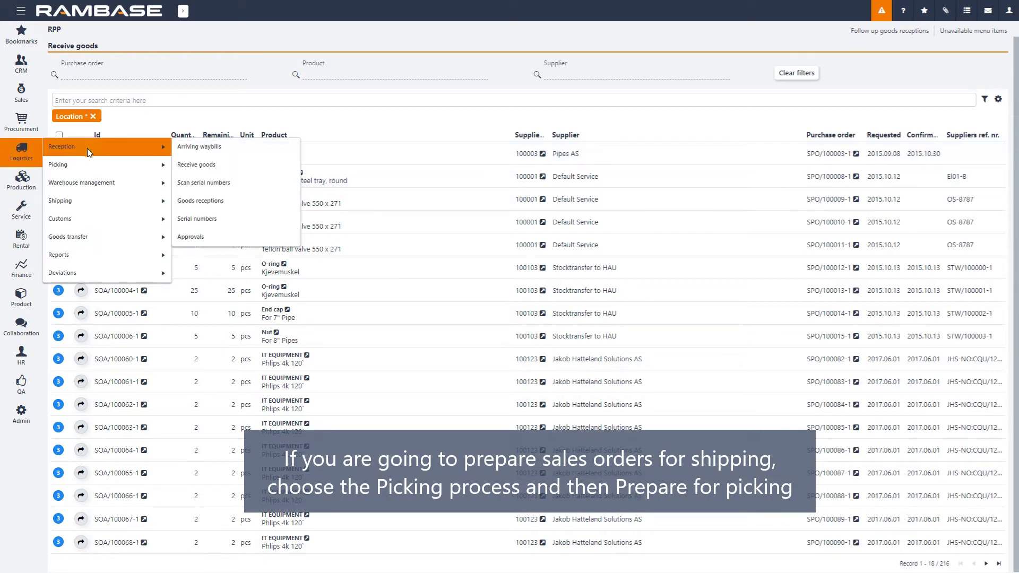
mouse_move(119, 167)
click(195, 164)
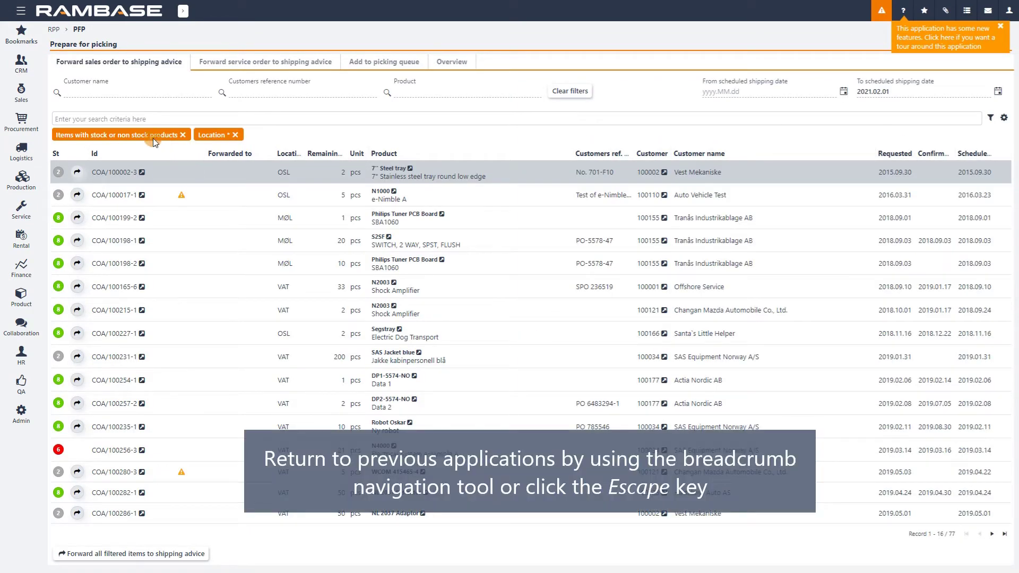
click(54, 31)
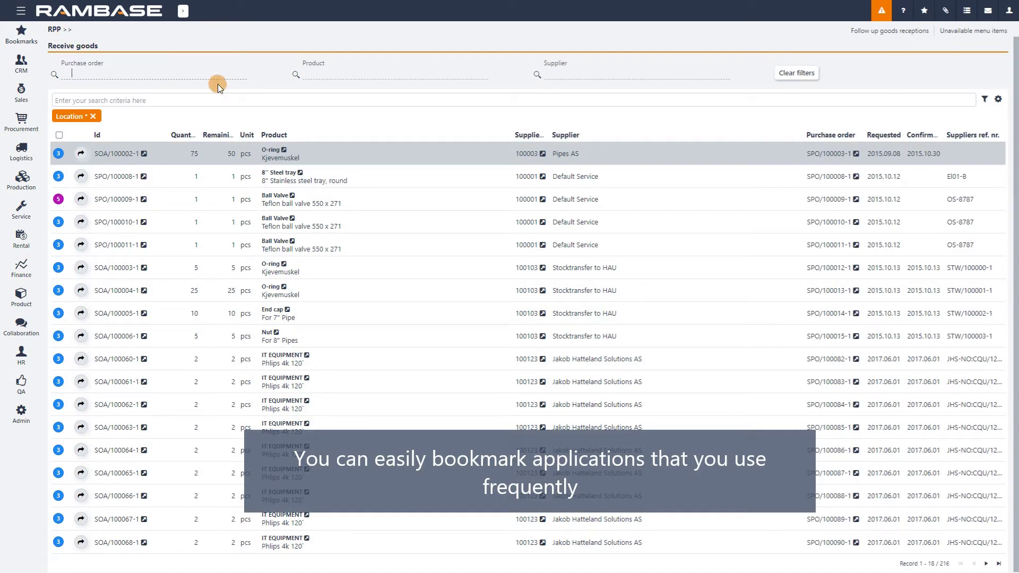
- Bookmark the page as 'Receive goods' and reopen it from the Bookmarks flyout
click(925, 16)
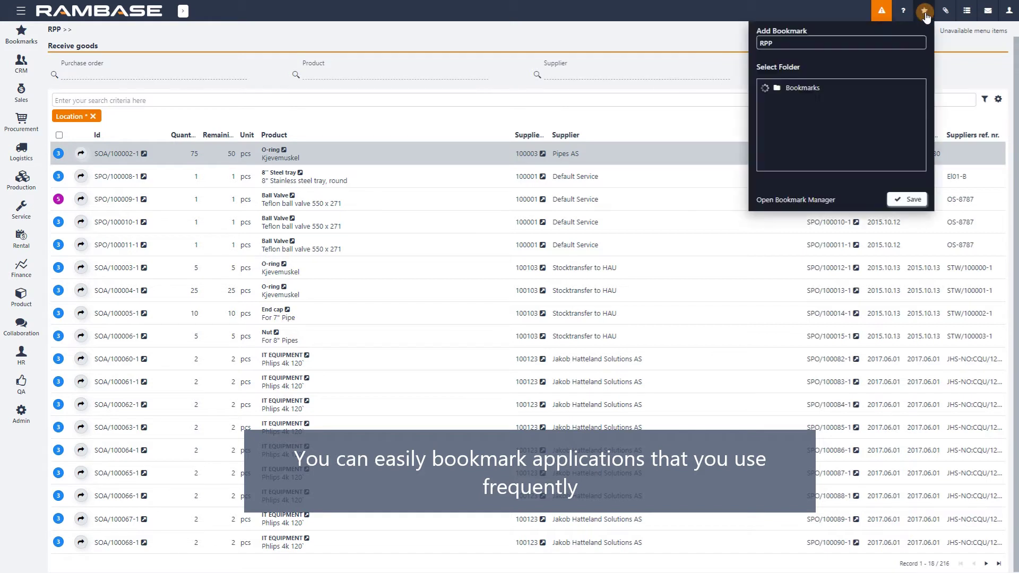
click(844, 45)
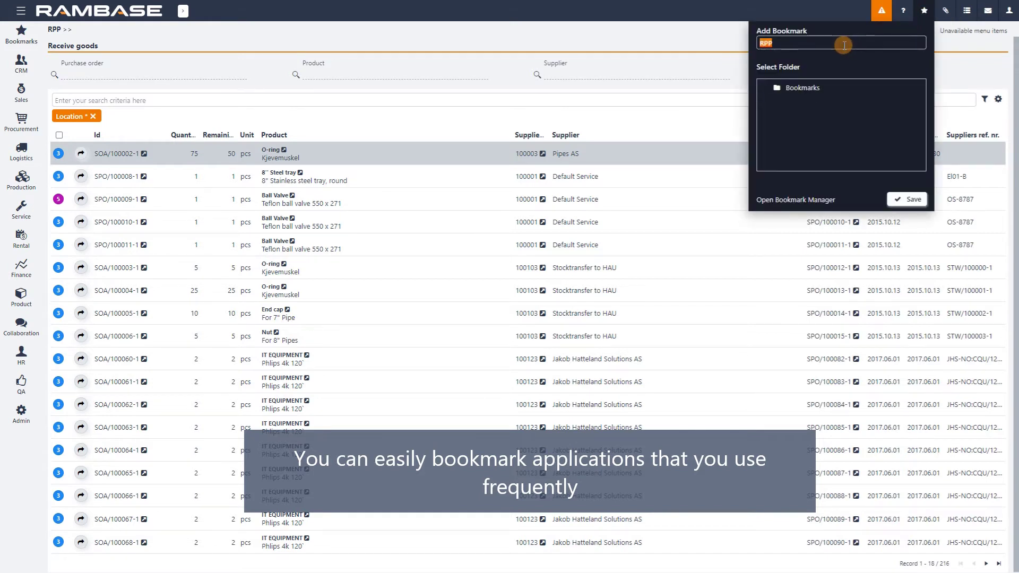
text(Receive goods)
click(910, 200)
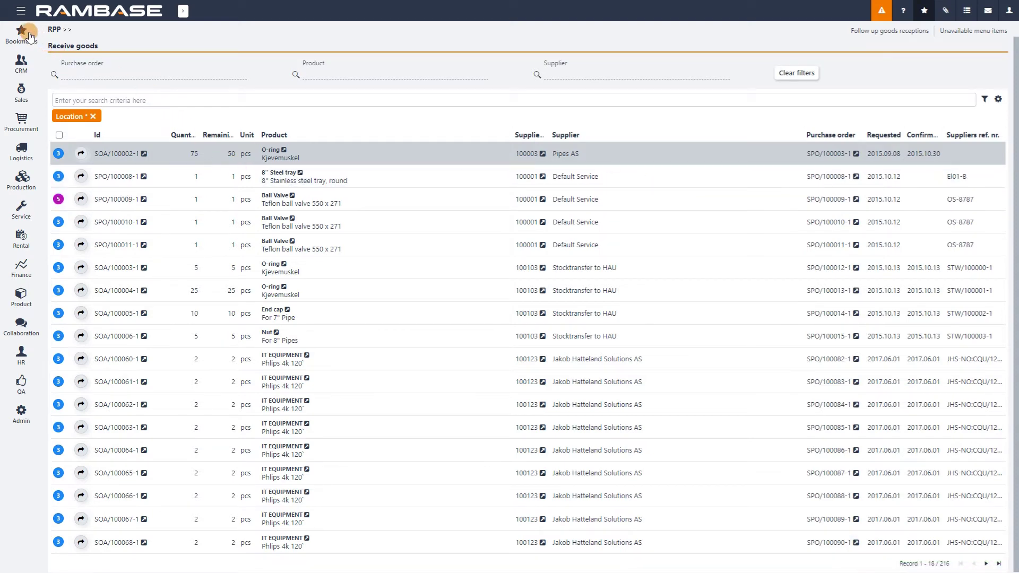
mouse_move(41, 35)
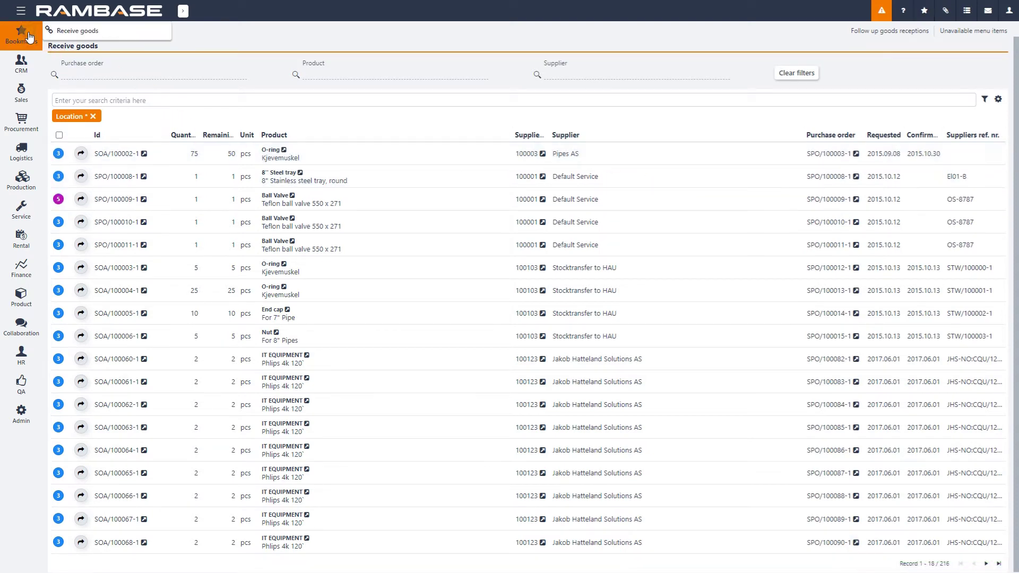
click(62, 30)
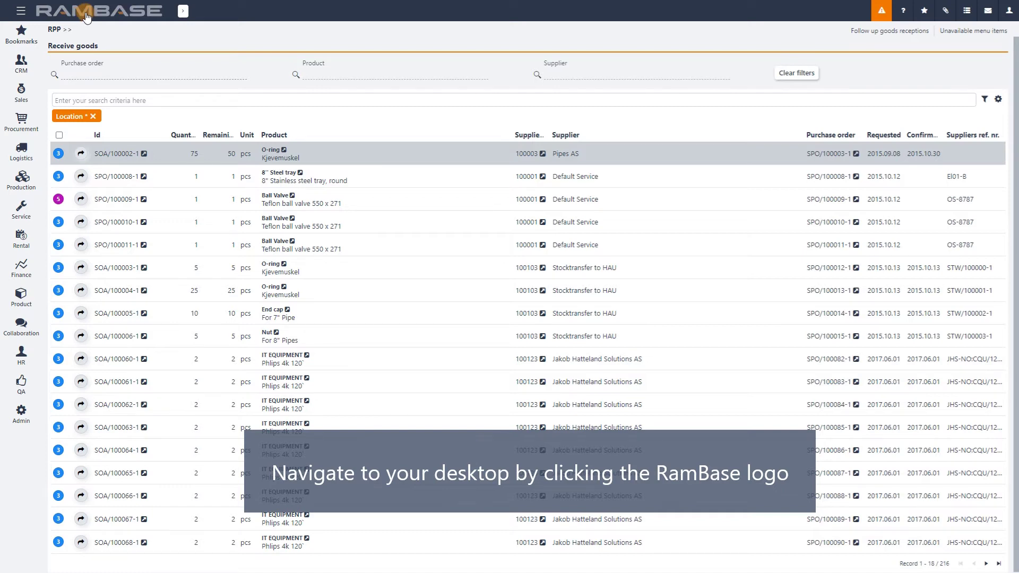
- Return to the home dashboard and bring up the help options
click(87, 15)
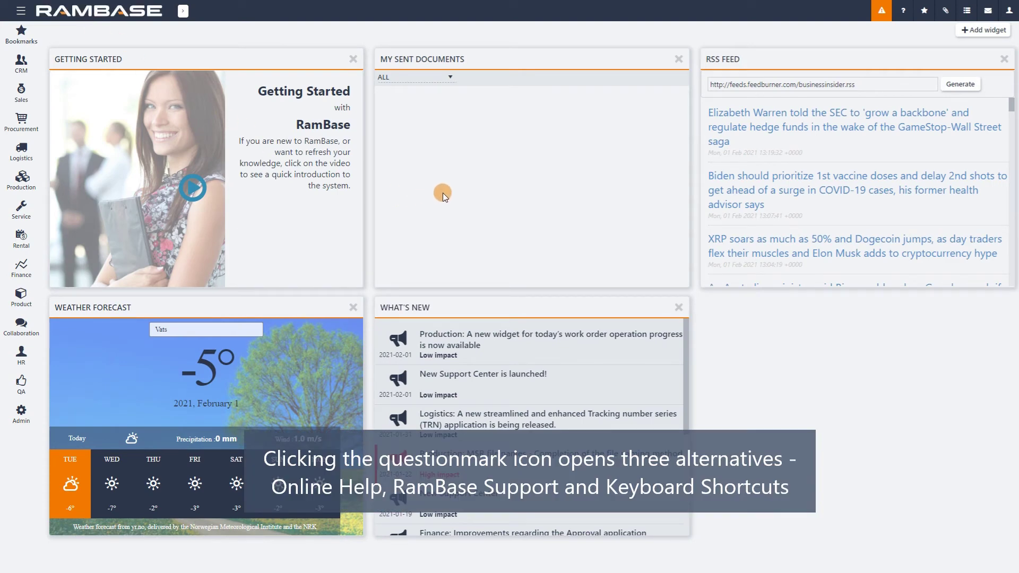
click(904, 10)
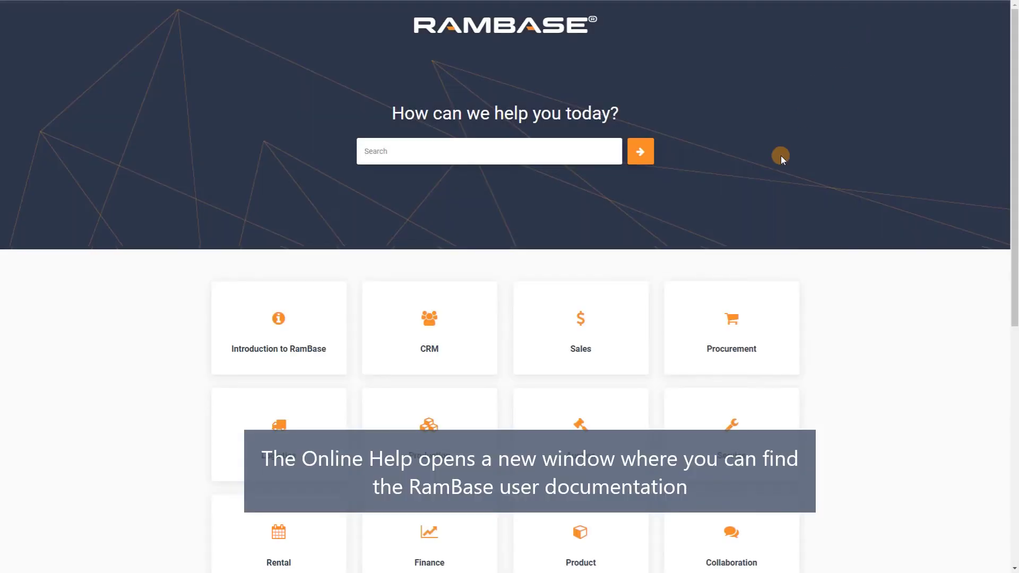
- Read Sales > Customer management > Create a new customer and enlarge its example screenshot
click(591, 327)
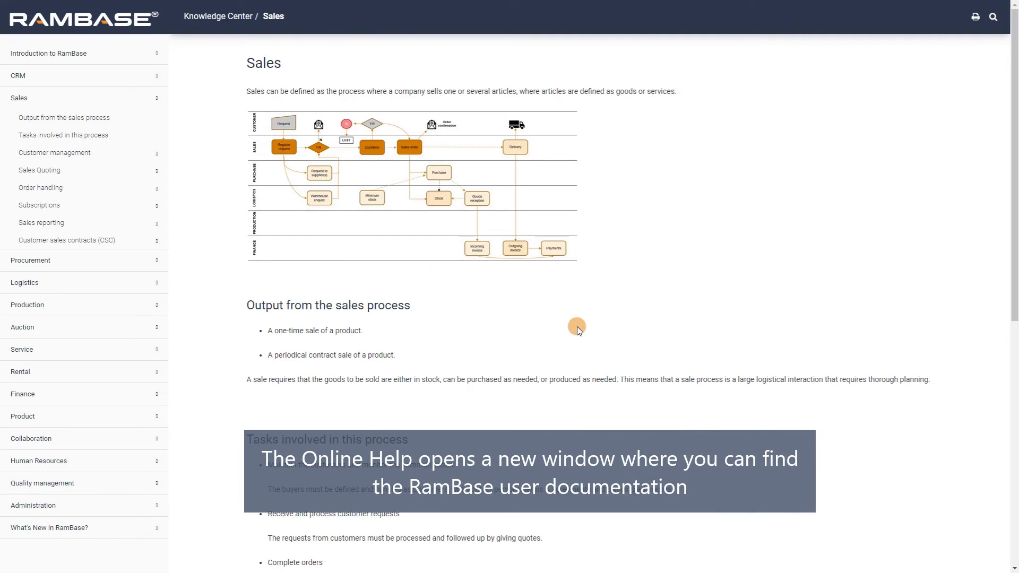
click(55, 154)
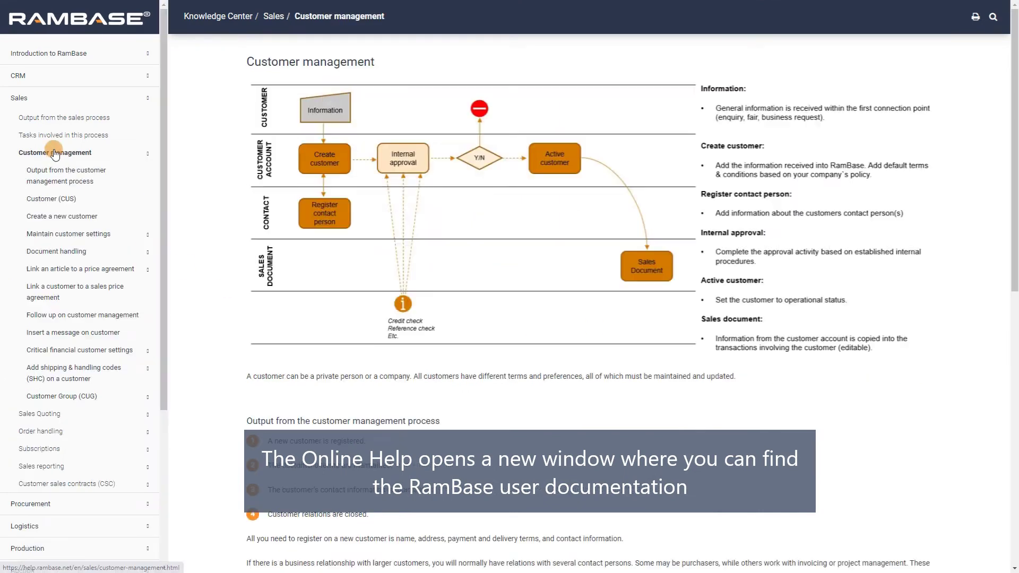
click(62, 220)
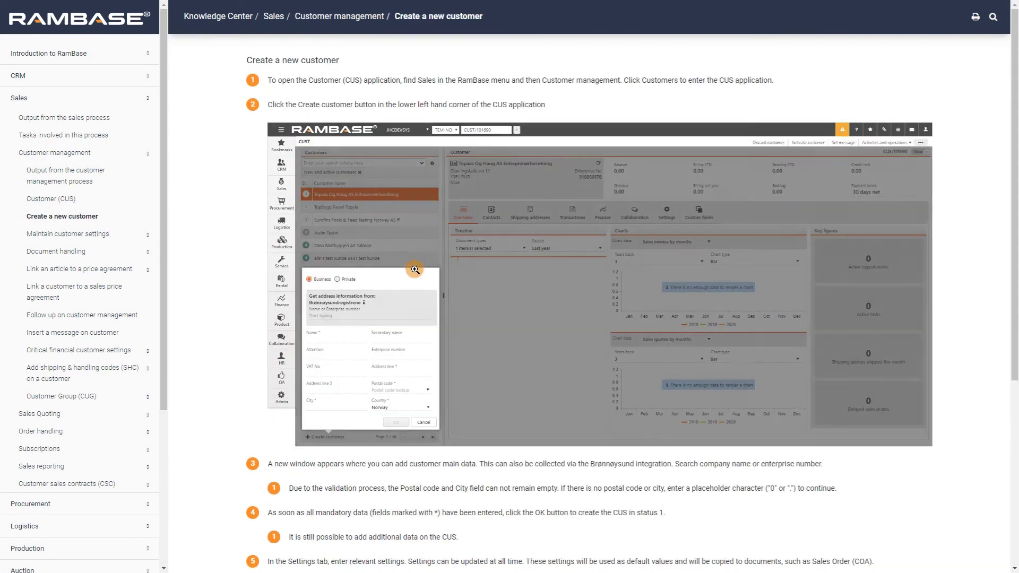
click(479, 255)
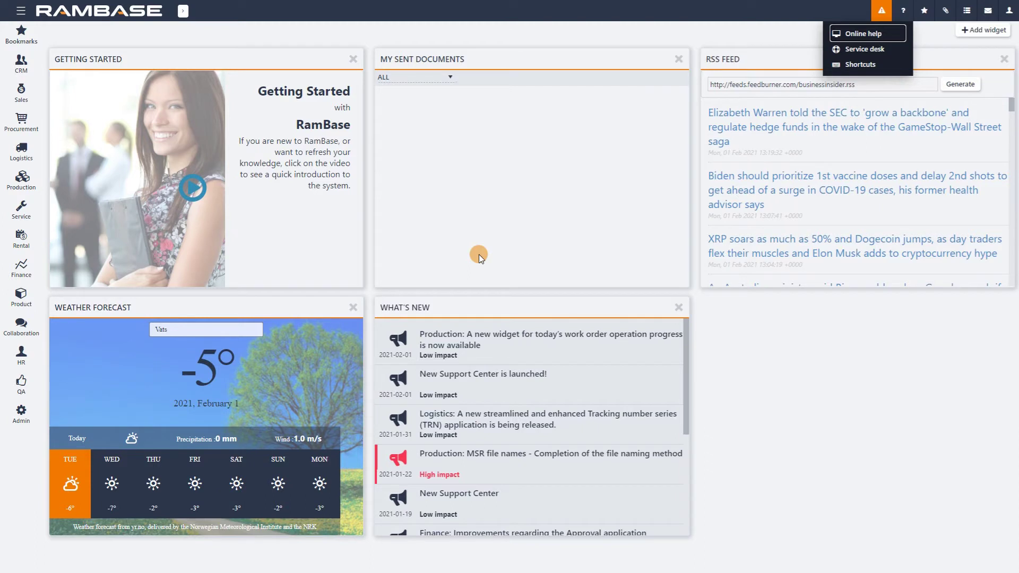
- Open the sales orders list under Sales > Order handling
click(27, 97)
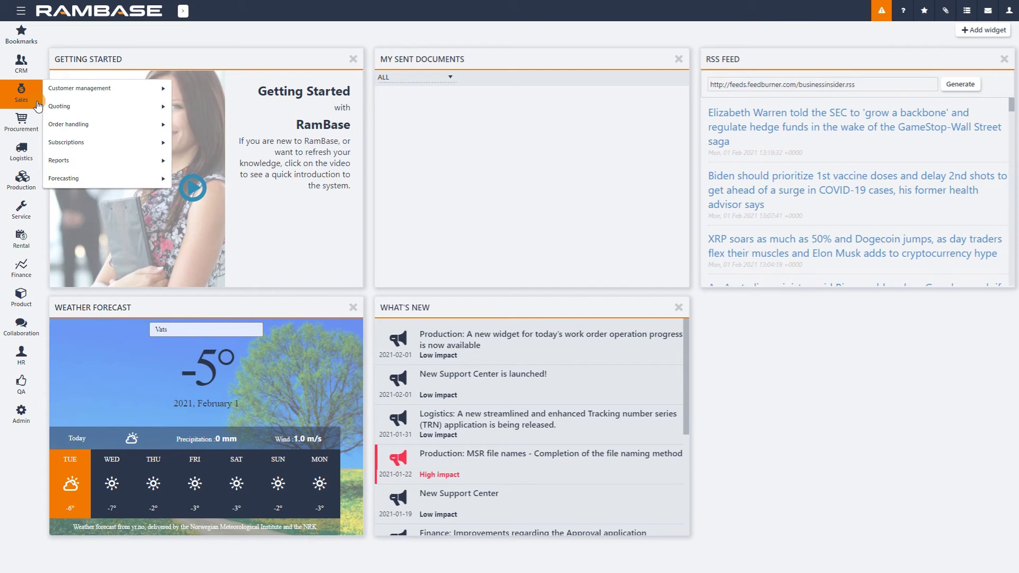
mouse_move(73, 126)
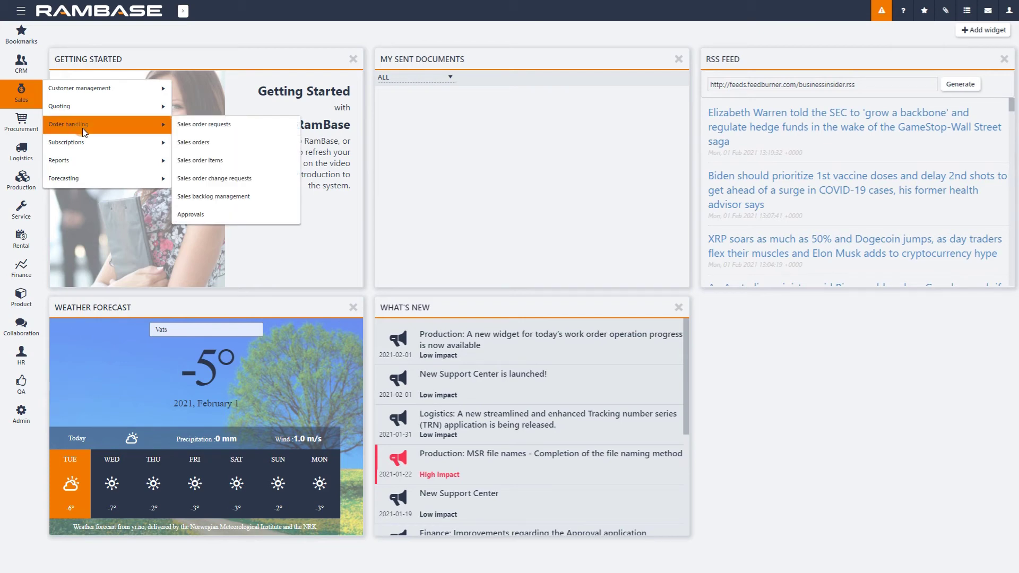
click(215, 141)
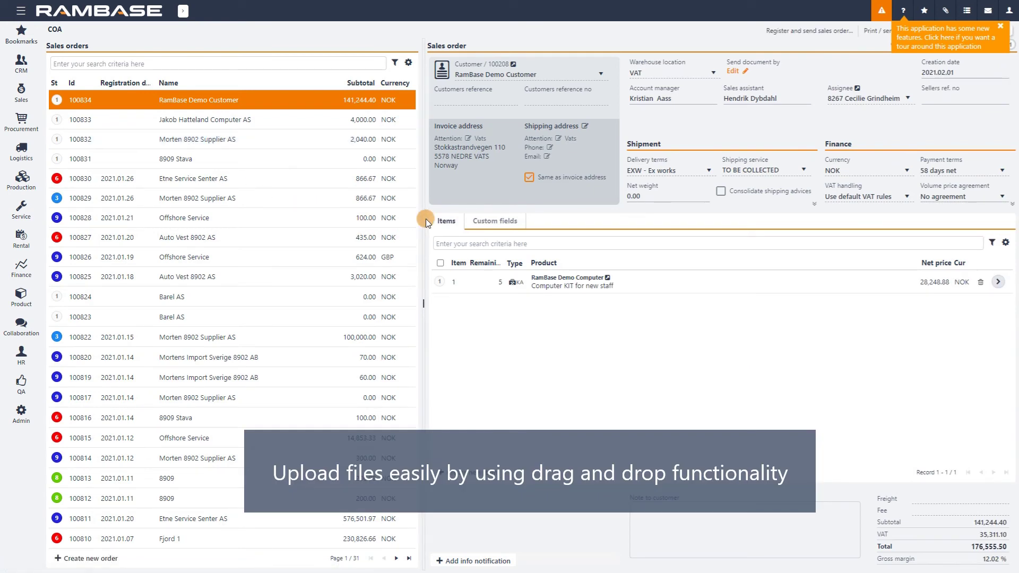
- Attach the new staff kit image to the sales order with subject 'RamBase'
key(alt+Tab)
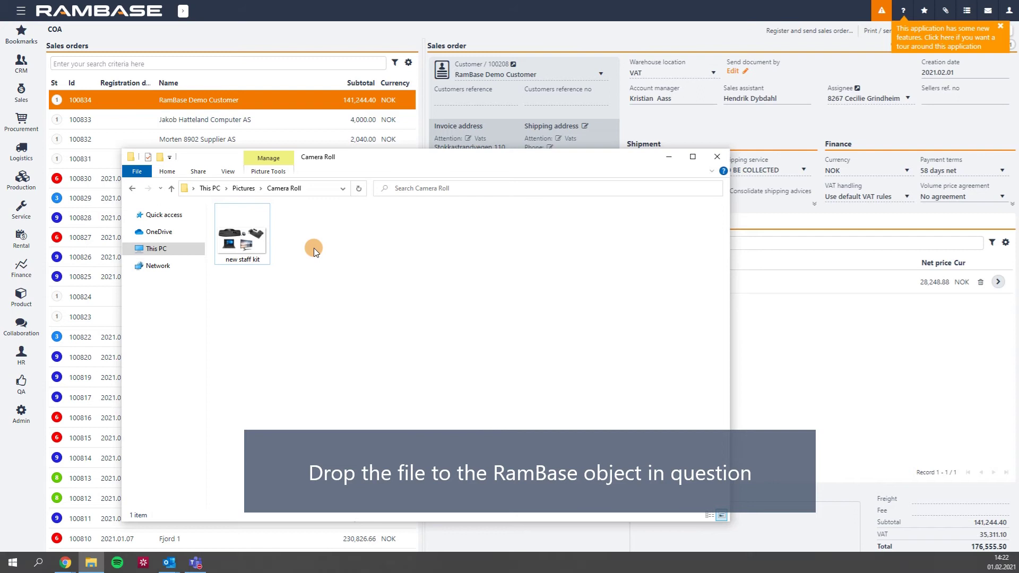
drag(252, 237, 806, 205)
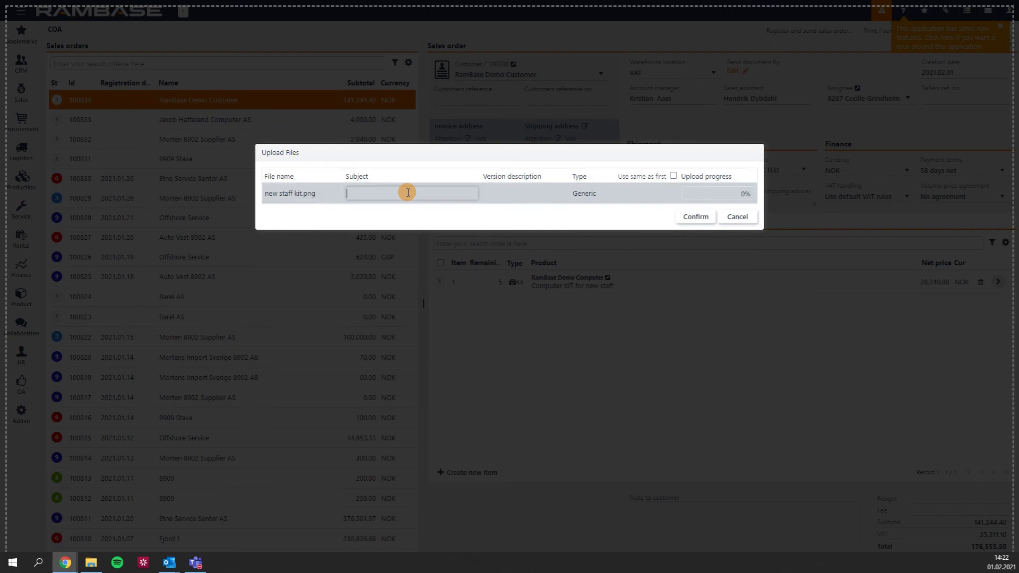
text(RamBase)
click(408, 193)
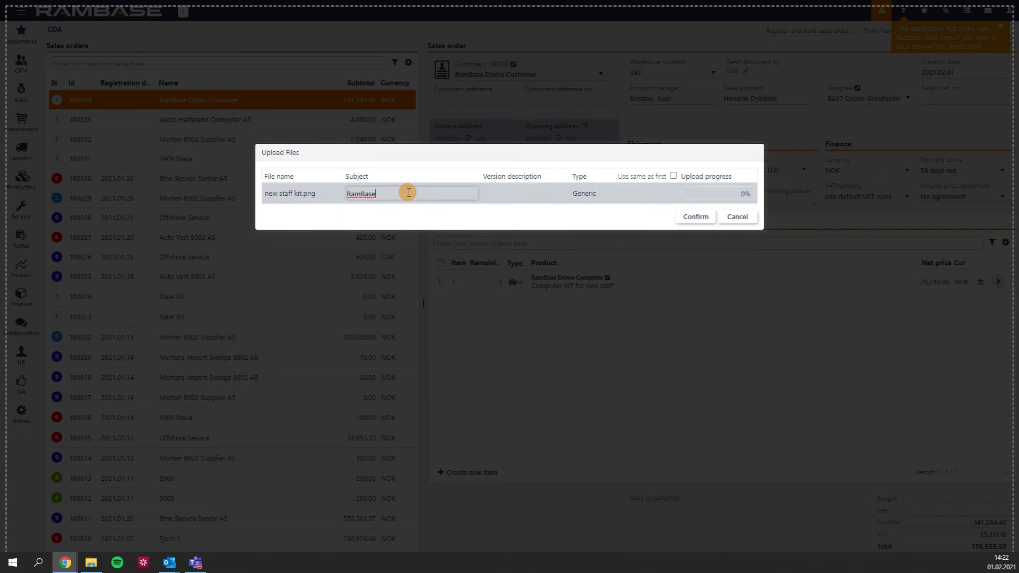
click(691, 215)
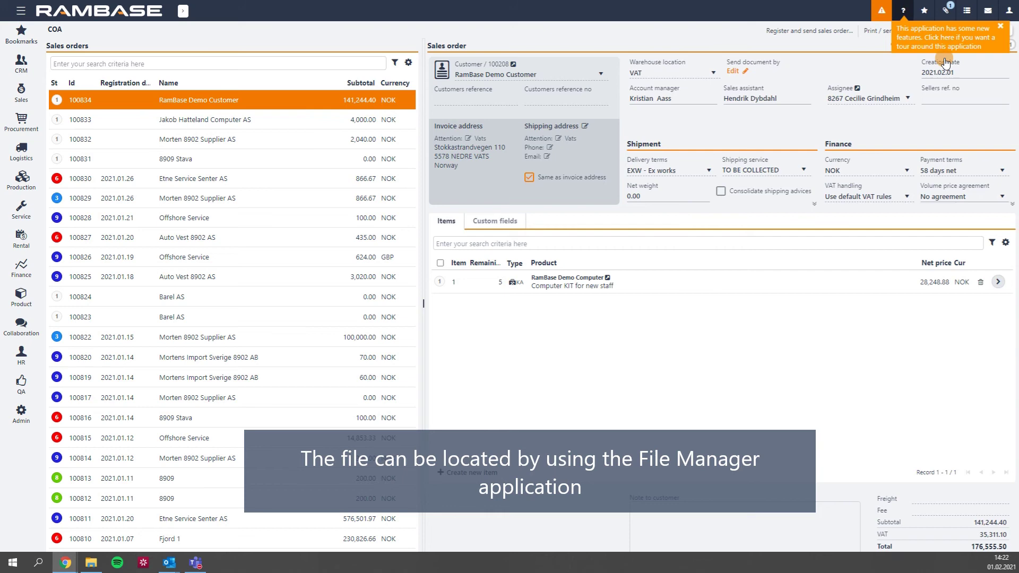
- Check the order's attached files in File Manager, then return to the home dashboard
click(945, 10)
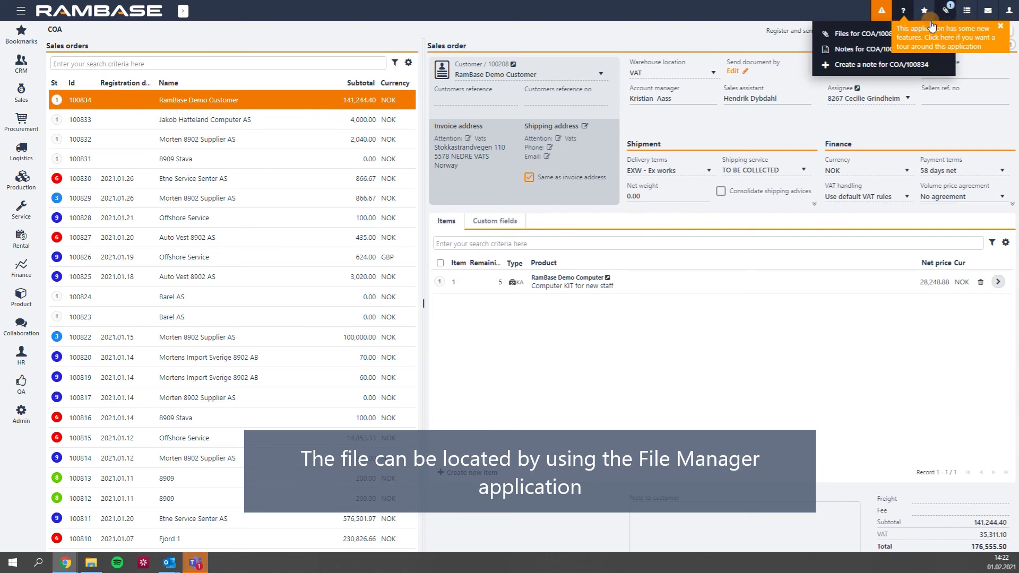
click(870, 32)
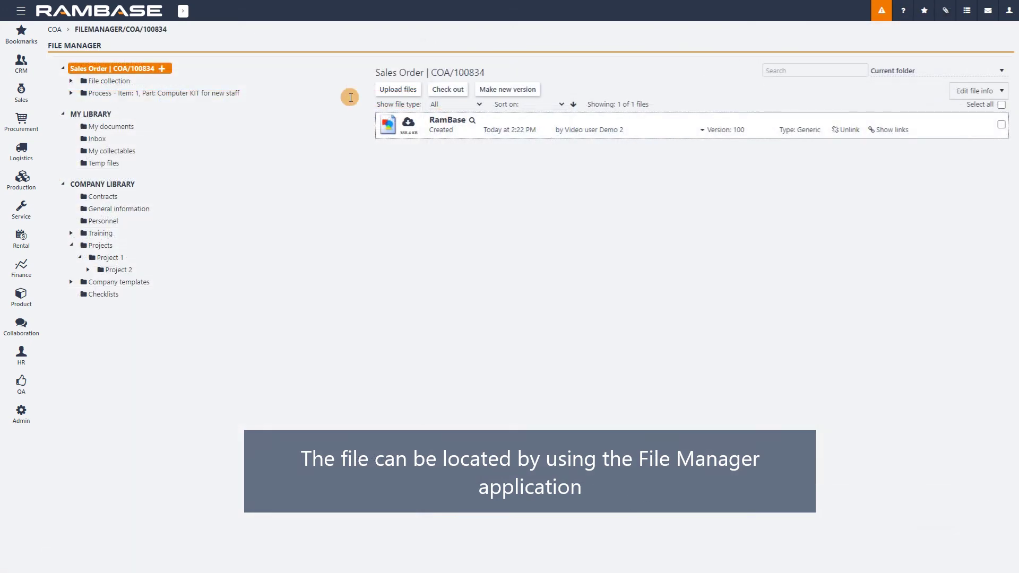
click(137, 12)
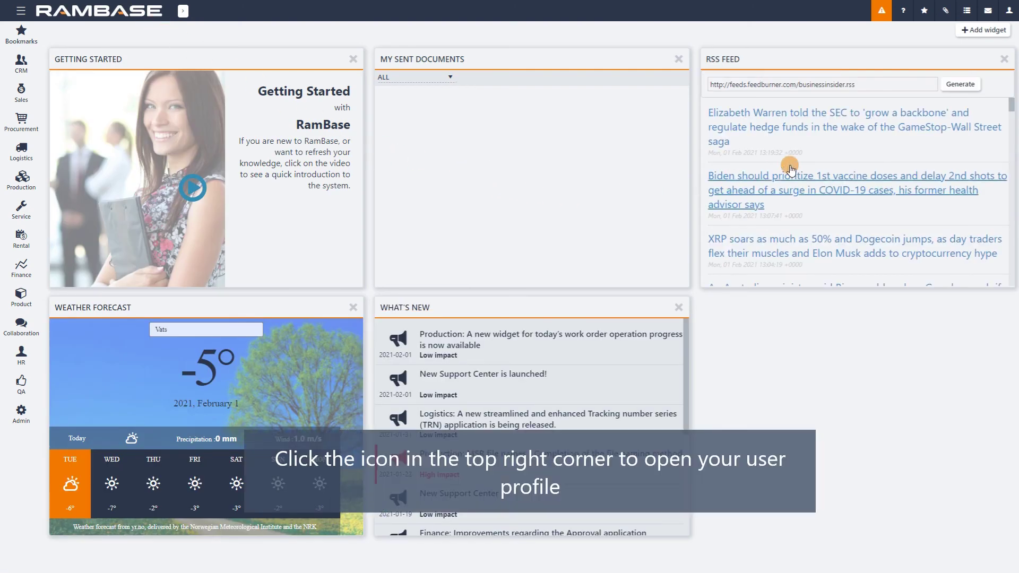
- Set the profile theme to Default and the language to Norsk bokmål
click(1009, 12)
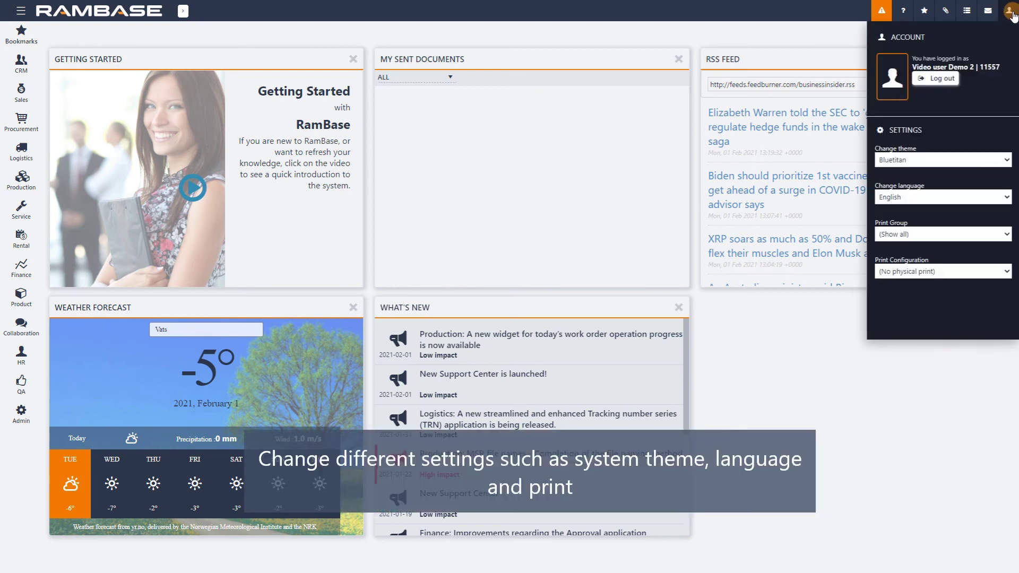
click(954, 159)
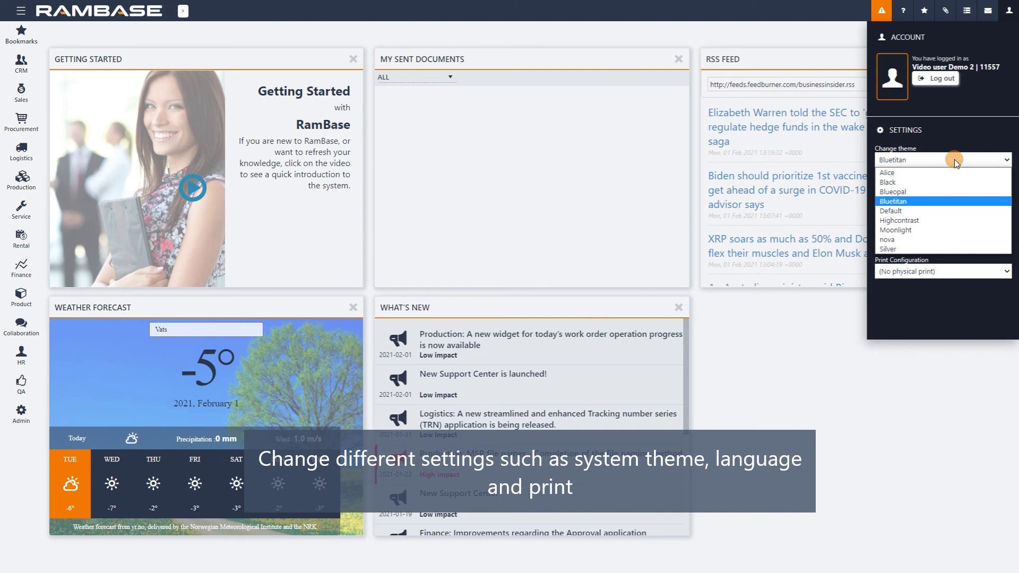
click(928, 210)
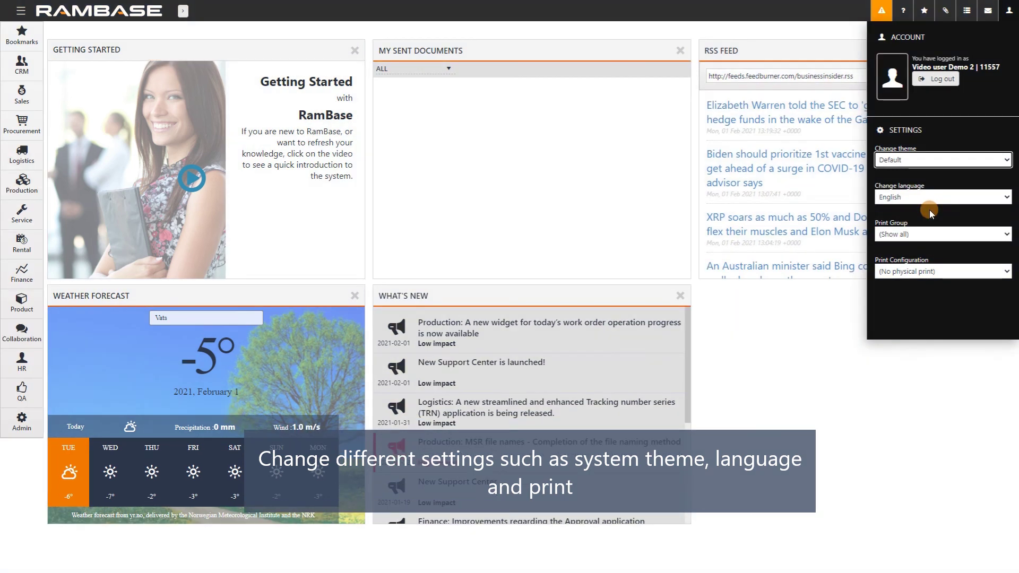
click(923, 196)
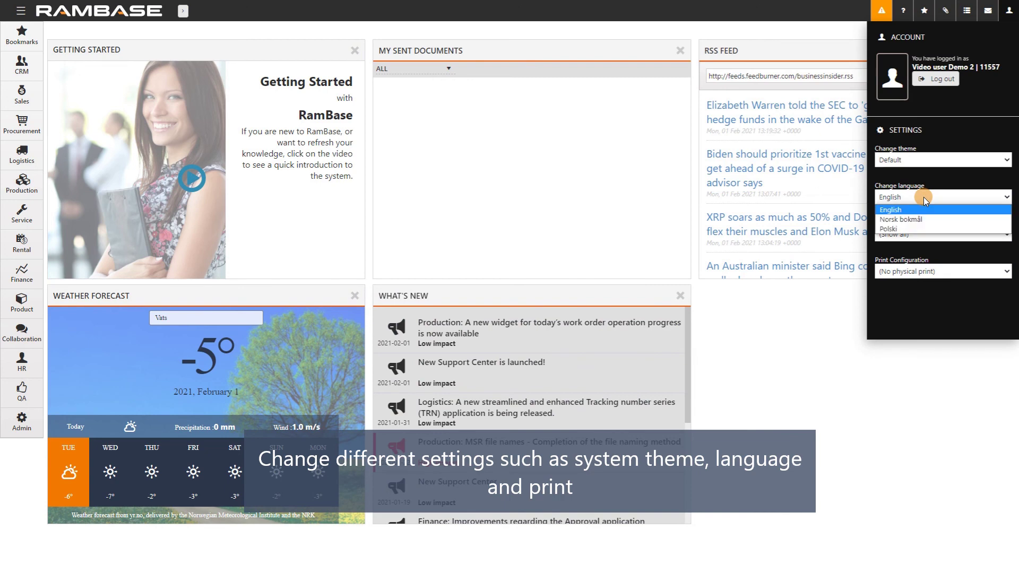
click(921, 219)
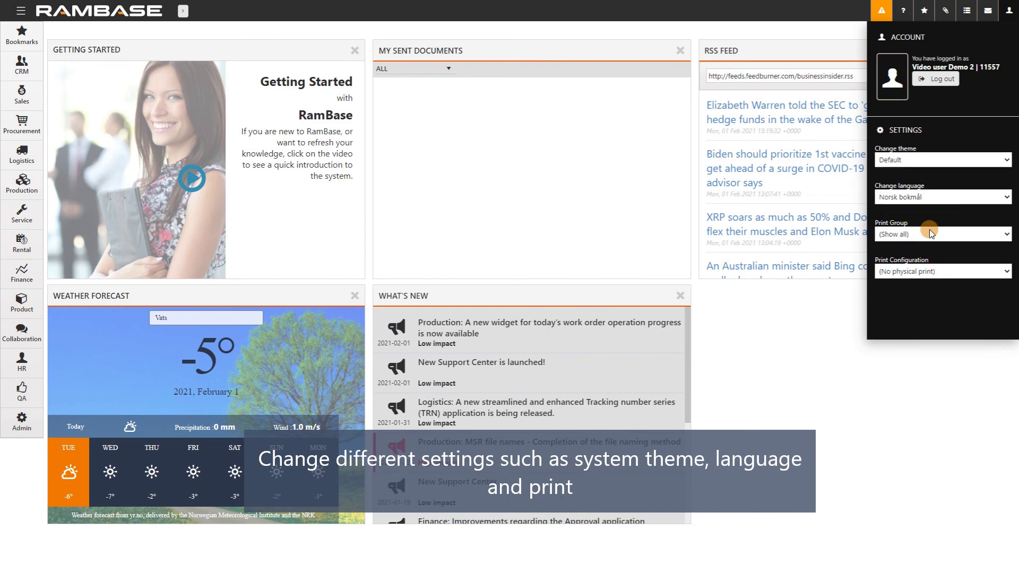